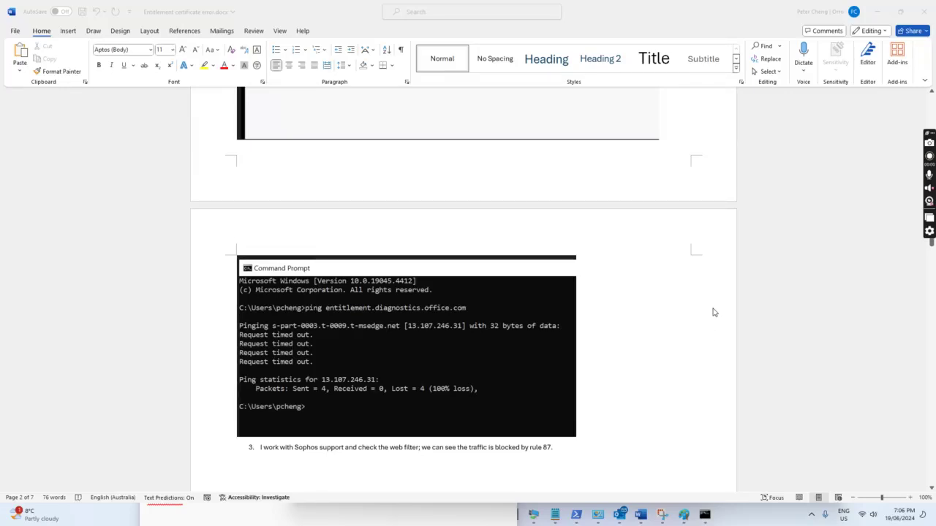
# - Scroll up from the page 2 ping screenshot to the page 1 title and Security Alert image
pyautogui.scroll(2, 713, 312)
pyautogui.scroll(5, 714, 312)
pyautogui.scroll(5, 713, 312)
pyautogui.scroll(6, 712, 312)
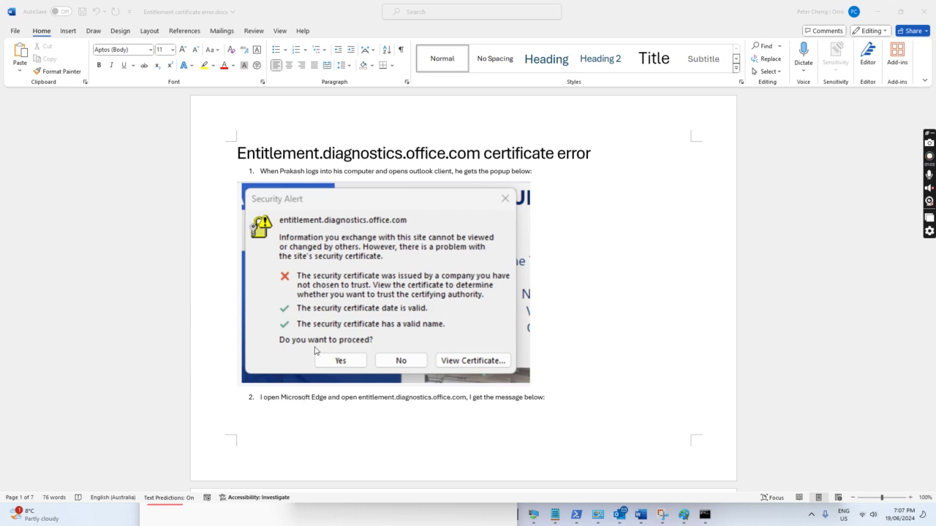
# - Scroll past the Edge step to the Sophos 'This website is blocked' screenshot
pyautogui.scroll(-2, 315, 351)
pyautogui.scroll(-1, 316, 351)
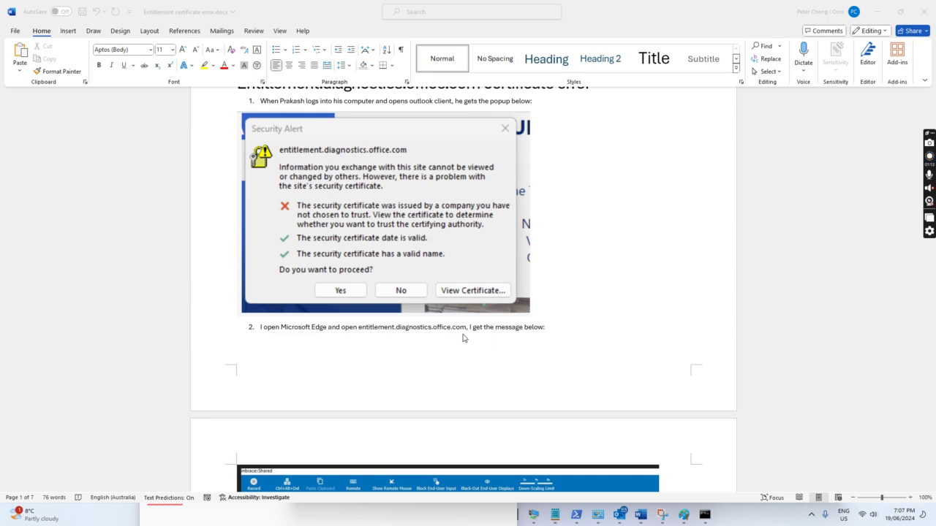
pyautogui.scroll(-2, 521, 329)
pyautogui.scroll(-2, 521, 329)
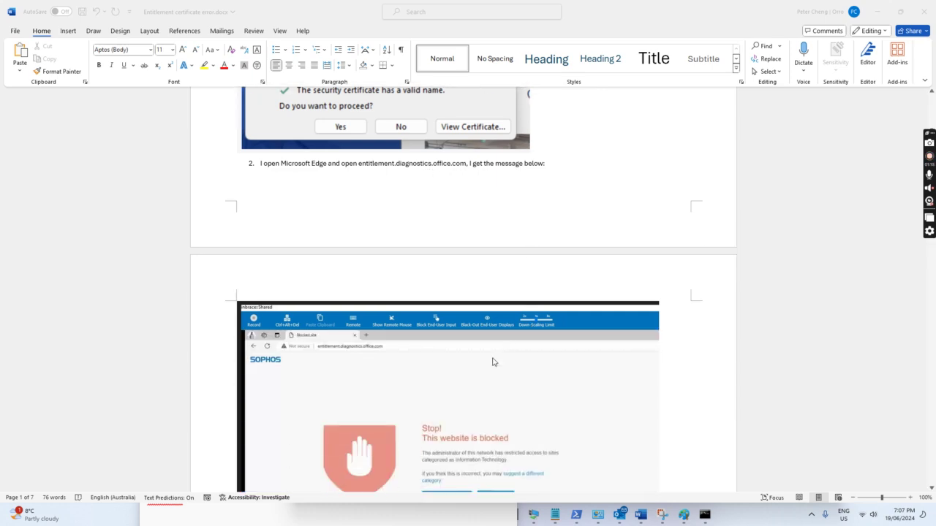
pyautogui.scroll(-1, 493, 363)
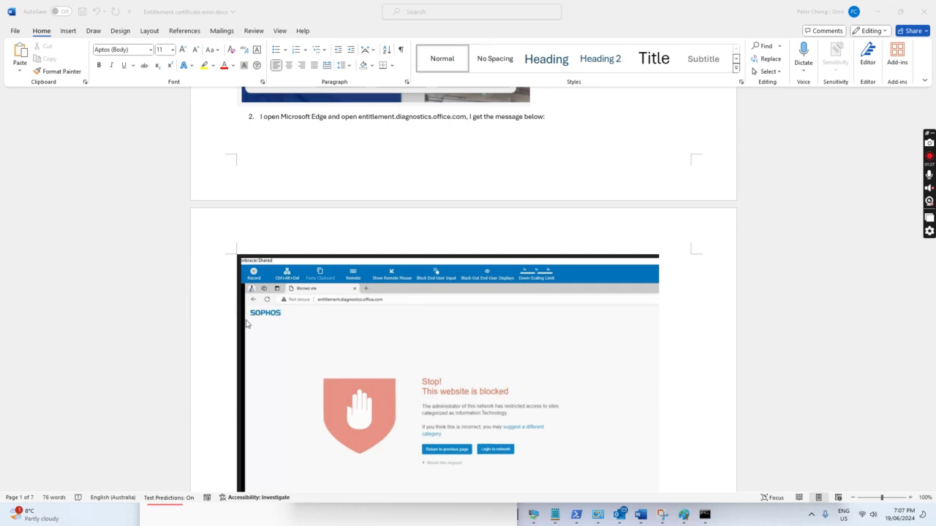
pyautogui.scroll(-1, 375, 317)
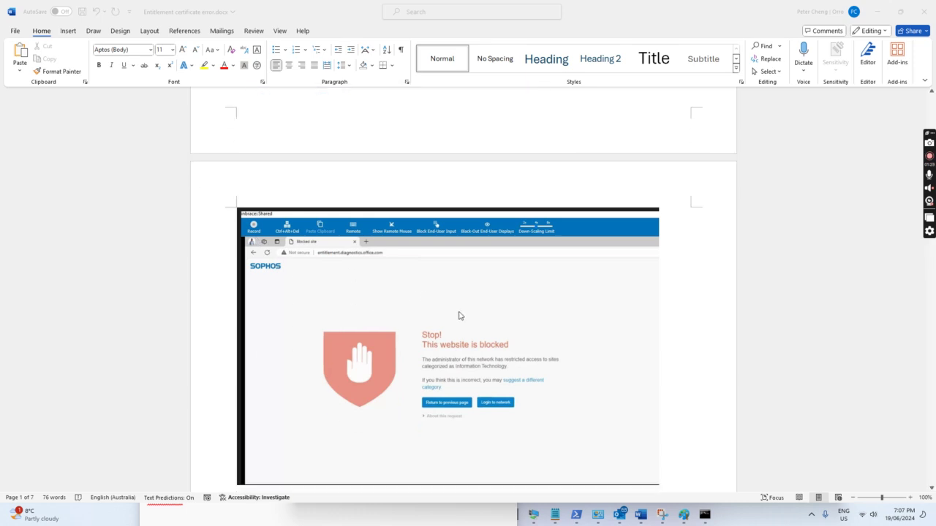
pyautogui.scroll(-1, 460, 327)
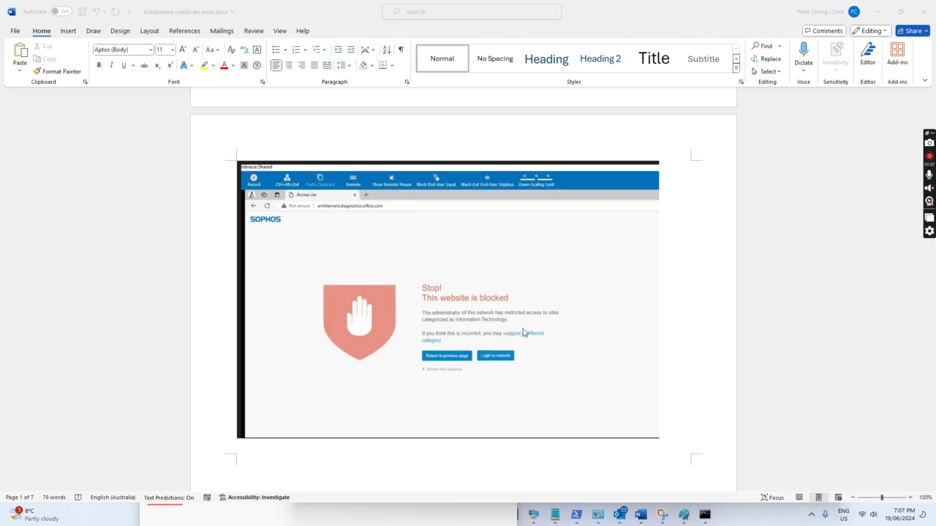
pyautogui.scroll(-5, 523, 310)
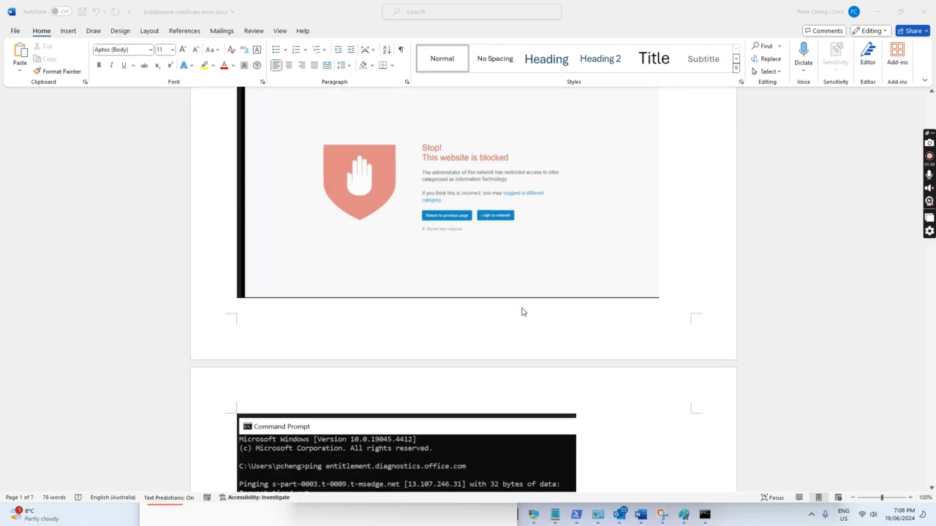
# - Scroll to the timed-out Command Prompt ping results and step 3 about rule 87
pyautogui.scroll(-1, 523, 312)
pyautogui.scroll(-2, 522, 314)
pyautogui.scroll(-1, 523, 316)
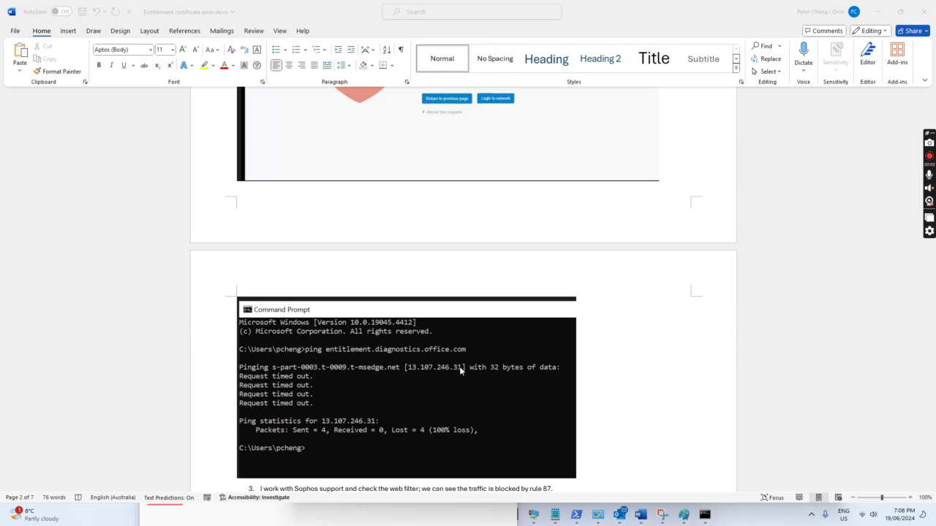
pyautogui.scroll(-2, 470, 369)
pyautogui.scroll(-1, 471, 369)
pyautogui.scroll(-1, 471, 370)
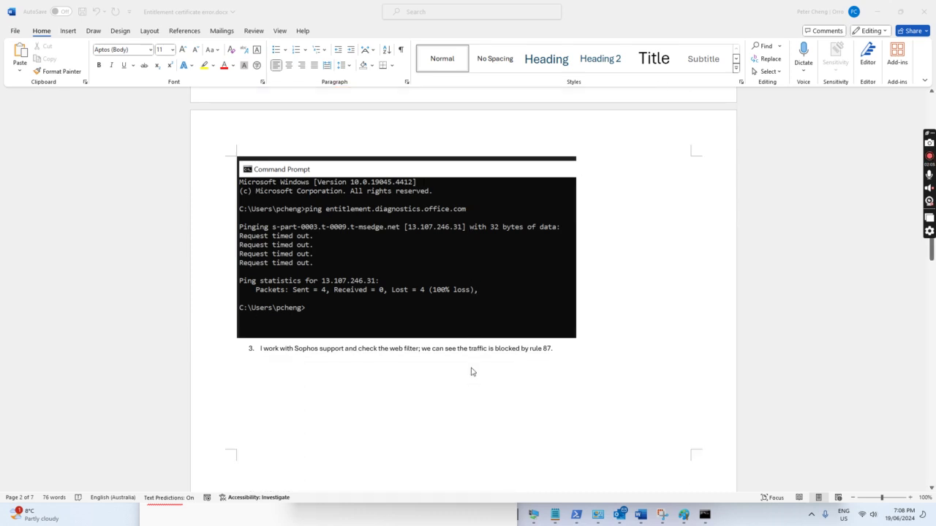
pyautogui.scroll(-2, 471, 372)
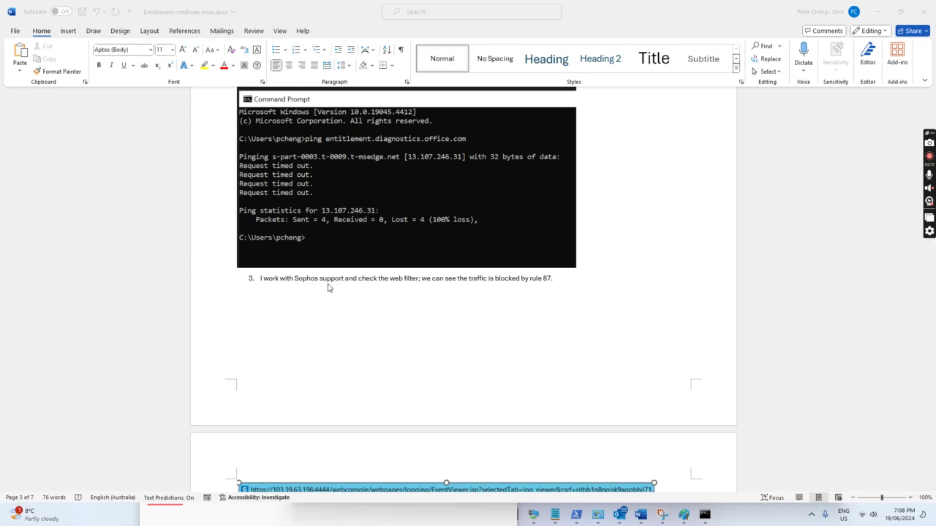
# - Scroll to the Sophos log viewer screenshot of denied requests on page 3
pyautogui.scroll(-1, 329, 287)
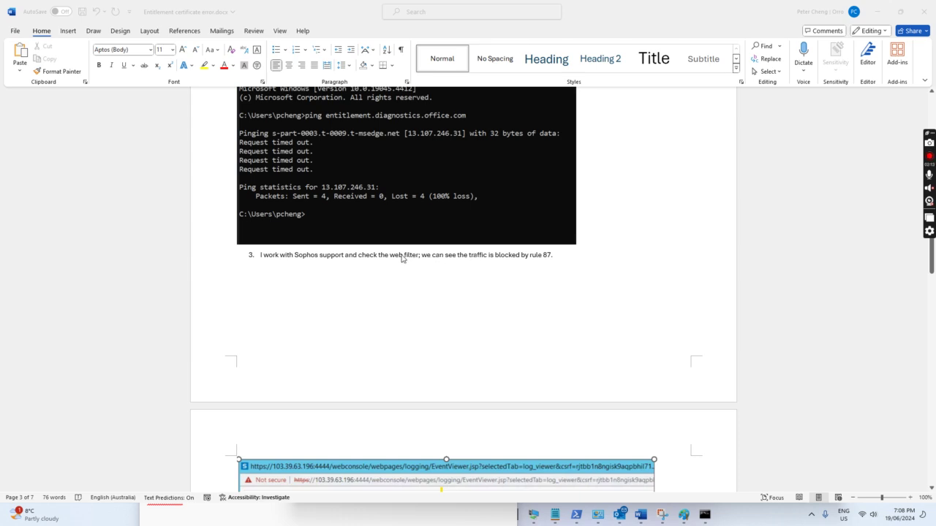
pyautogui.scroll(-4, 443, 271)
pyautogui.scroll(-3, 451, 278)
pyautogui.scroll(-4, 451, 279)
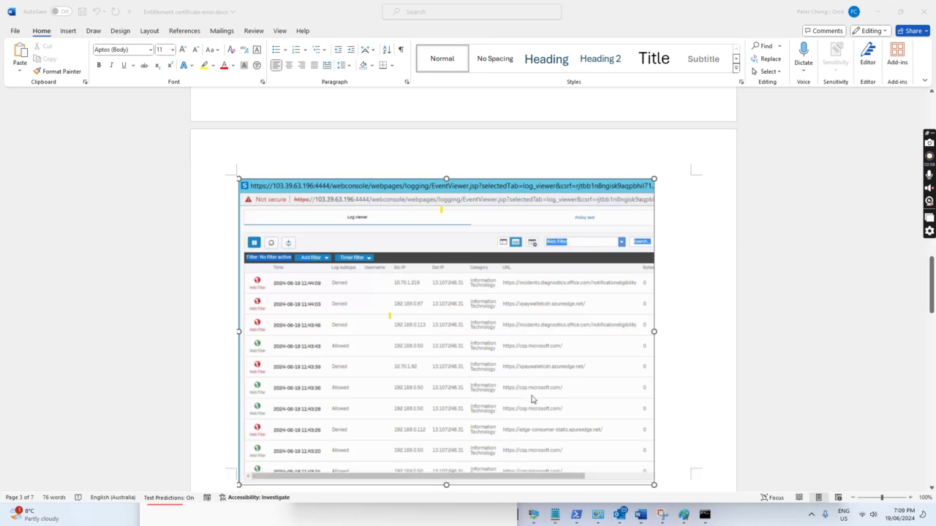
pyautogui.scroll(-5, 533, 394)
# - Scroll past the nslookup screenshot and step 4 to the circled cdn.openai.com FQDN details
pyautogui.scroll(-3, 522, 402)
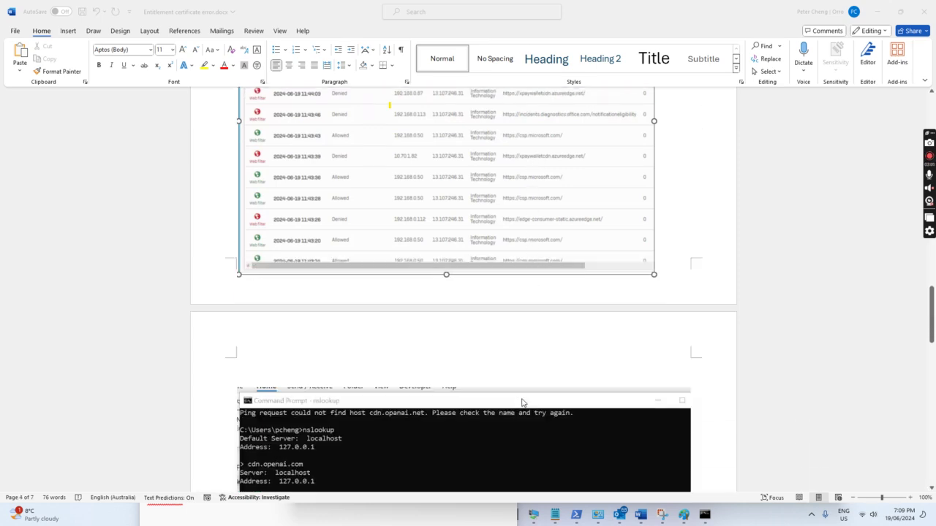
pyautogui.scroll(2, 491, 244)
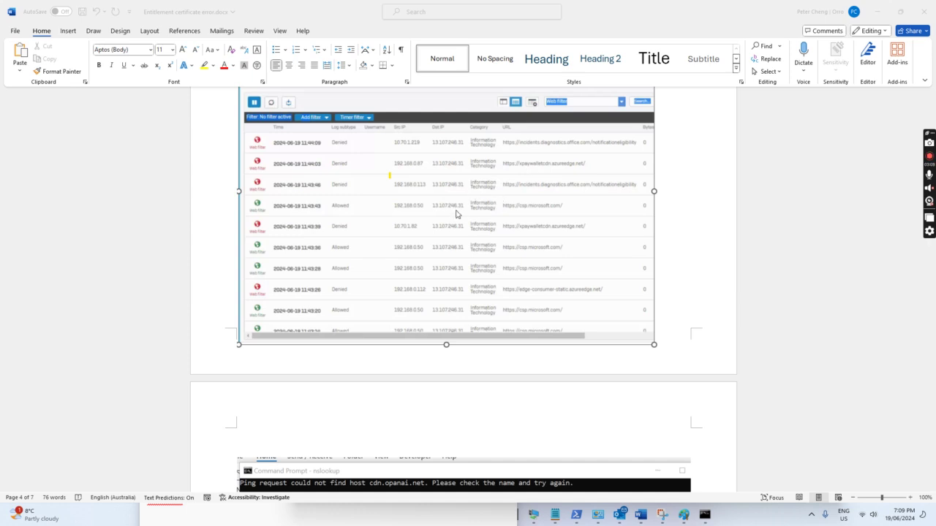
pyautogui.scroll(-3, 480, 259)
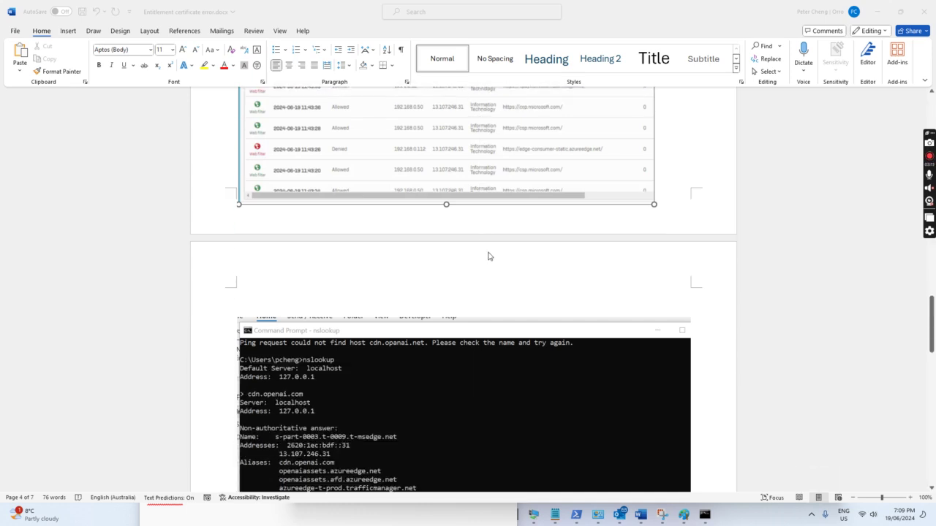
pyautogui.scroll(-2, 488, 270)
pyautogui.scroll(-2, 495, 263)
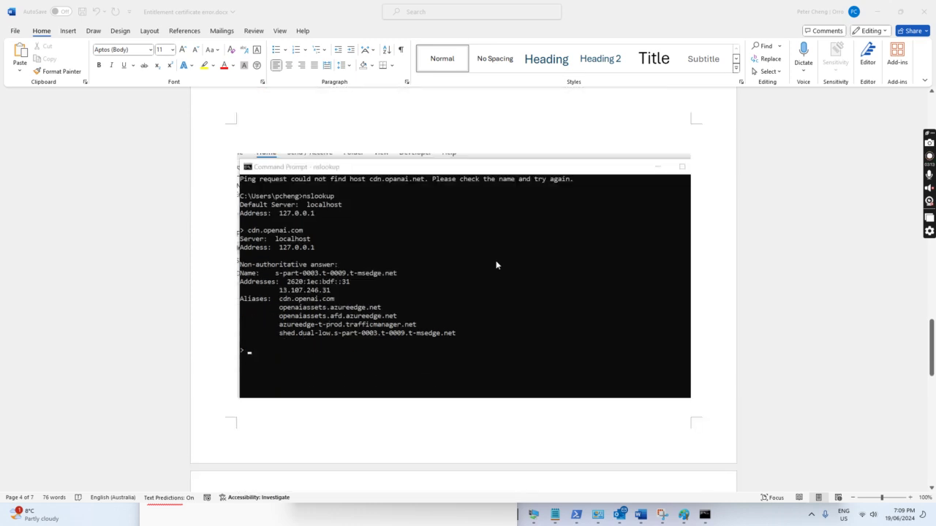
pyautogui.scroll(-3, 497, 263)
pyautogui.scroll(-1, 498, 264)
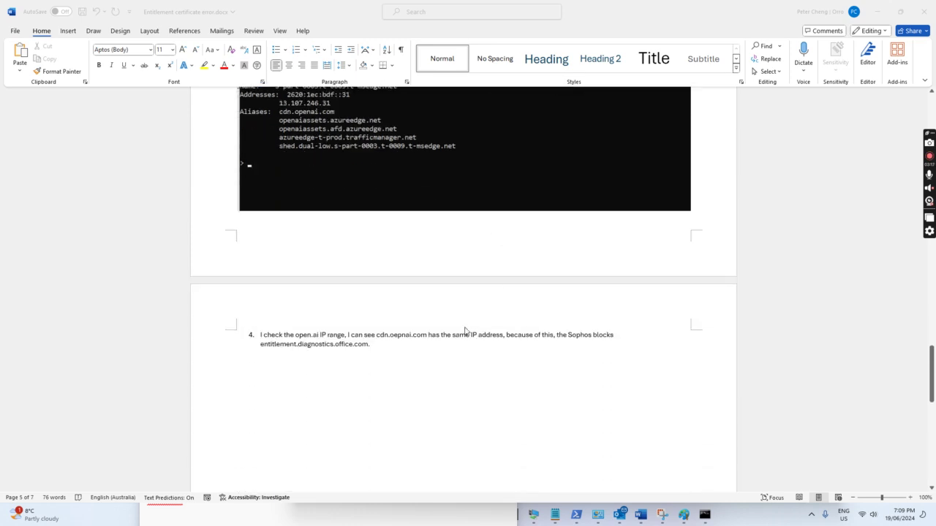
pyautogui.scroll(-4, 464, 331)
pyautogui.scroll(-10, 468, 331)
pyautogui.scroll(-1, 471, 331)
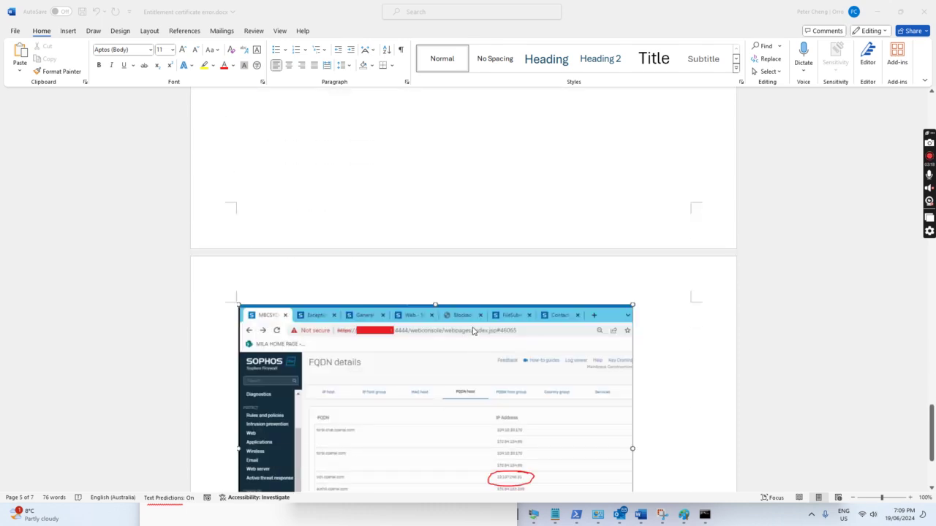
pyautogui.scroll(-1, 473, 331)
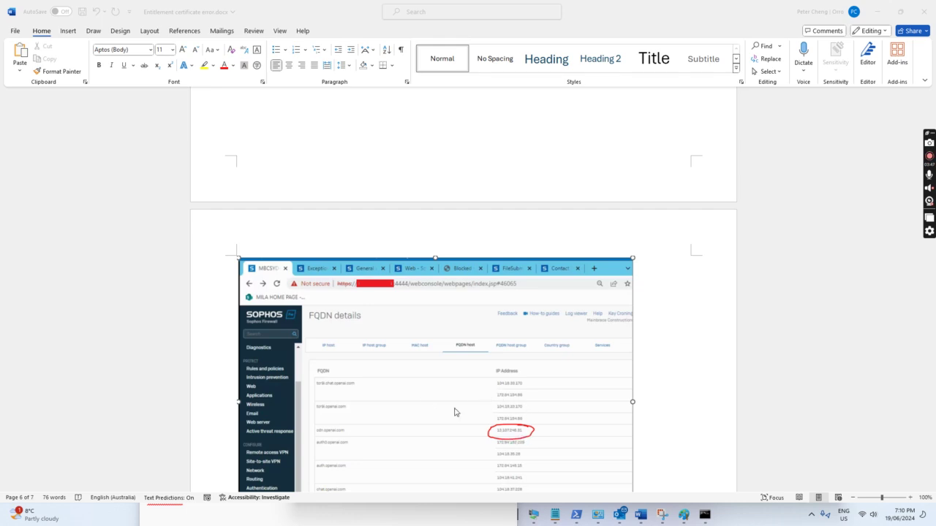
# - Review the Command Prompt nslookup output showing 13.107.246.31, then switch back to Word
pyautogui.click(704, 514)
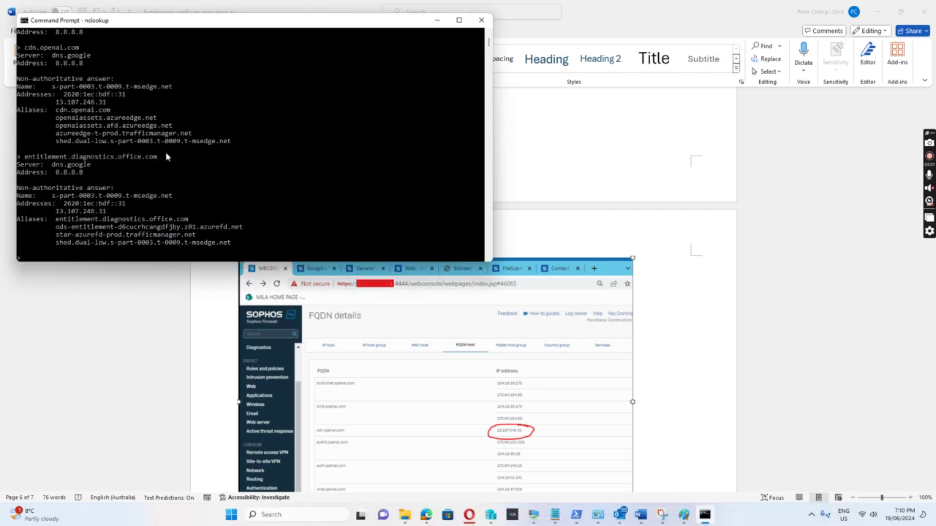
pyautogui.scroll(1, 95, 87)
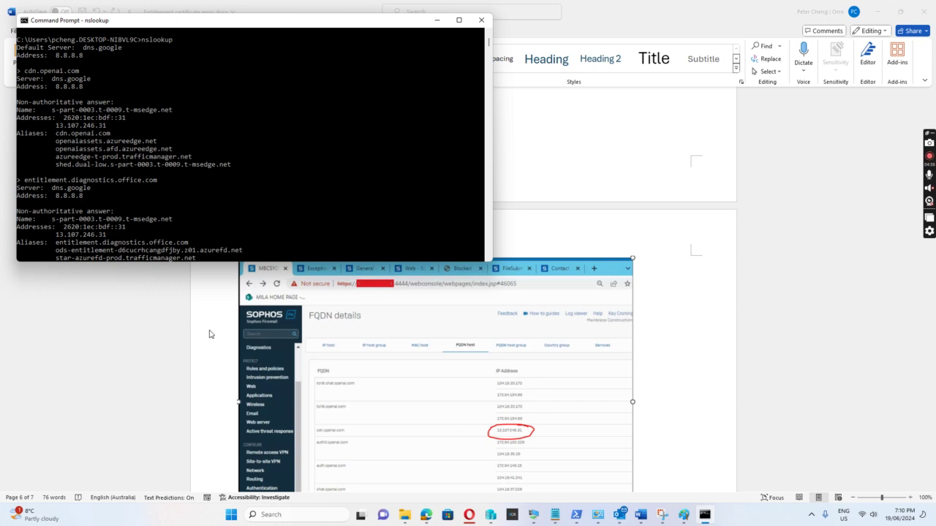
pyautogui.scroll(-3, 339, 411)
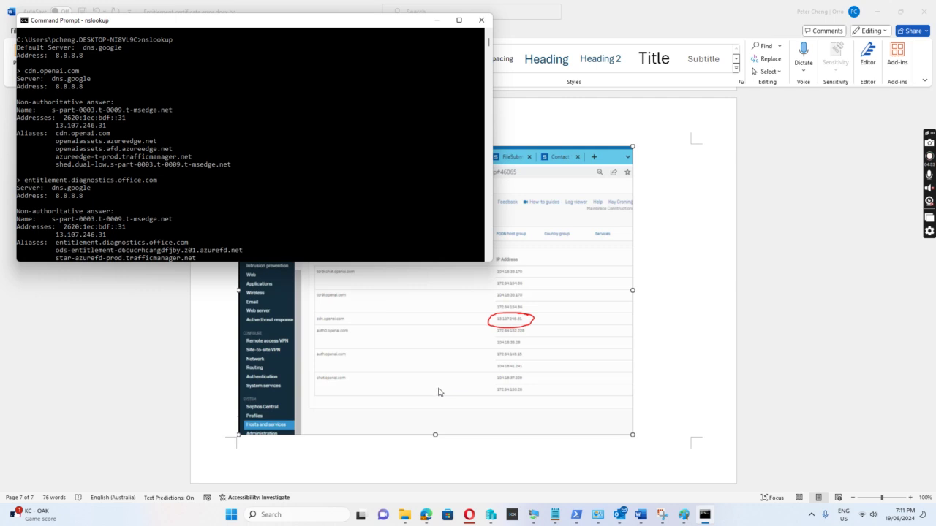
pyautogui.hotkey('alt', 'Tab')
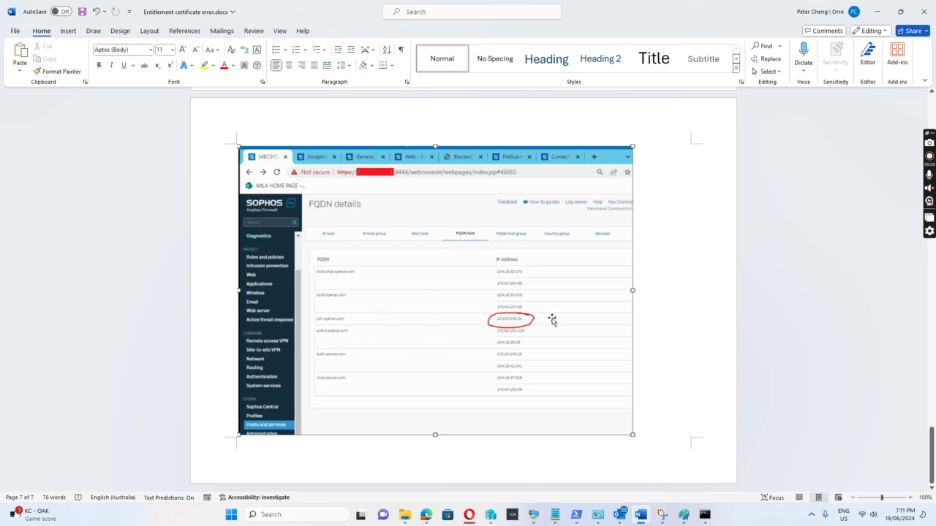
# - Scroll back up to page 1 with the certificate error title and Outlook Security Alert screenshot
pyautogui.scroll(1, 489, 303)
pyautogui.hotkey('ctrl', 'v')
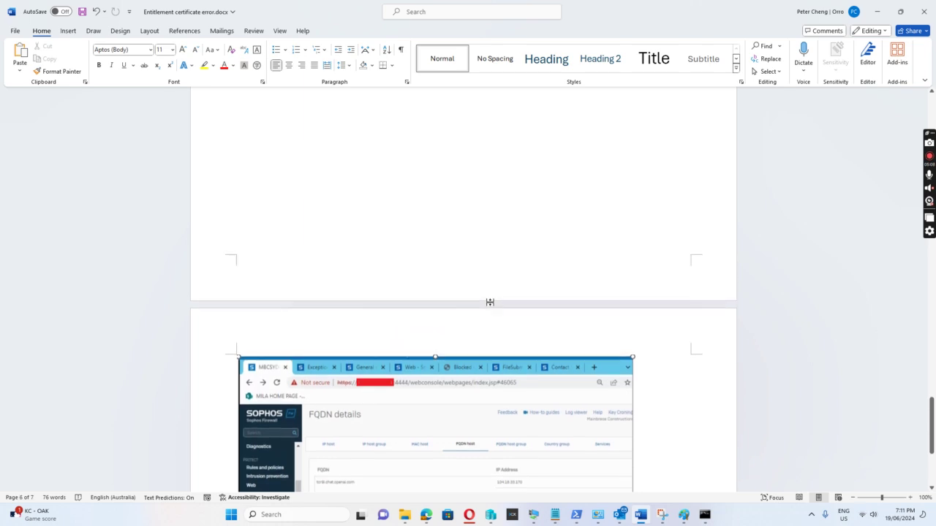
pyautogui.scroll(3, 506, 321)
pyautogui.scroll(10, 507, 321)
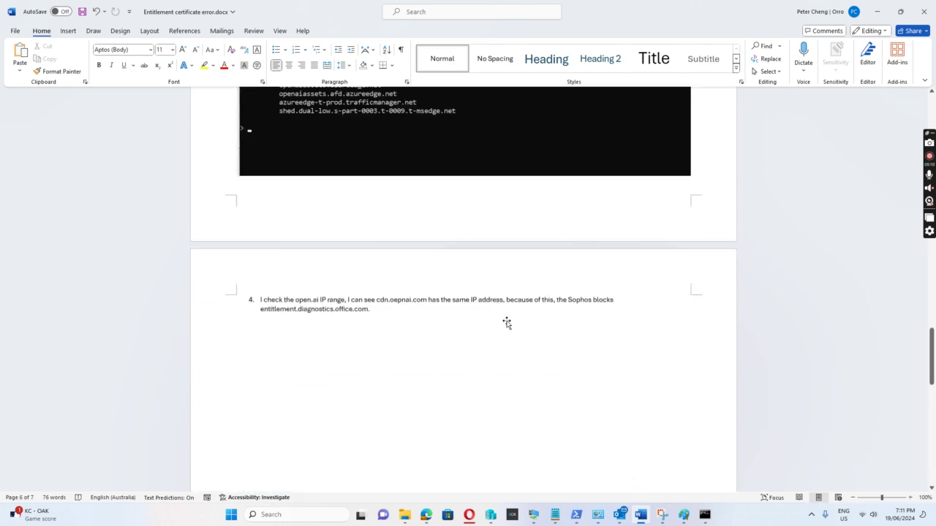
pyautogui.scroll(5, 506, 322)
pyautogui.scroll(5, 506, 322)
pyautogui.scroll(3, 506, 322)
pyautogui.scroll(3, 507, 321)
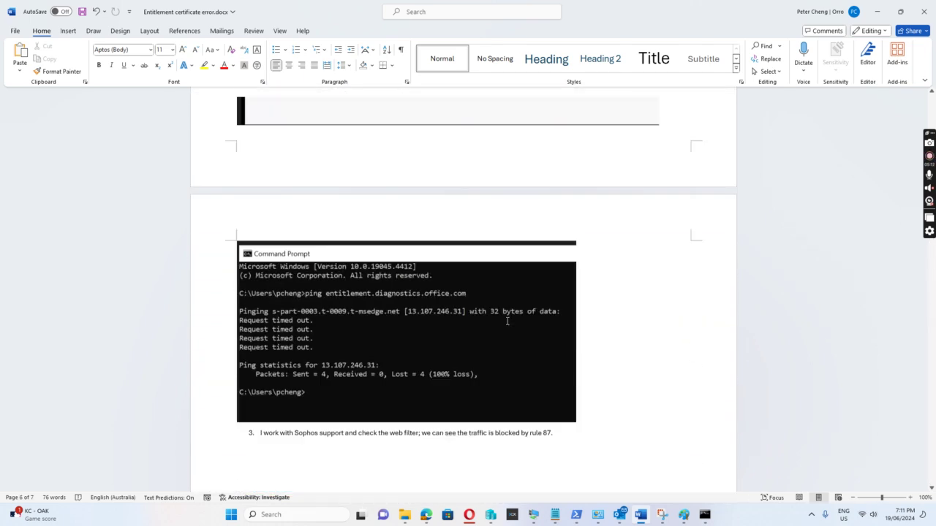
pyautogui.scroll(3, 507, 321)
pyautogui.scroll(1, 507, 322)
pyautogui.scroll(5, 507, 321)
pyautogui.scroll(3, 507, 322)
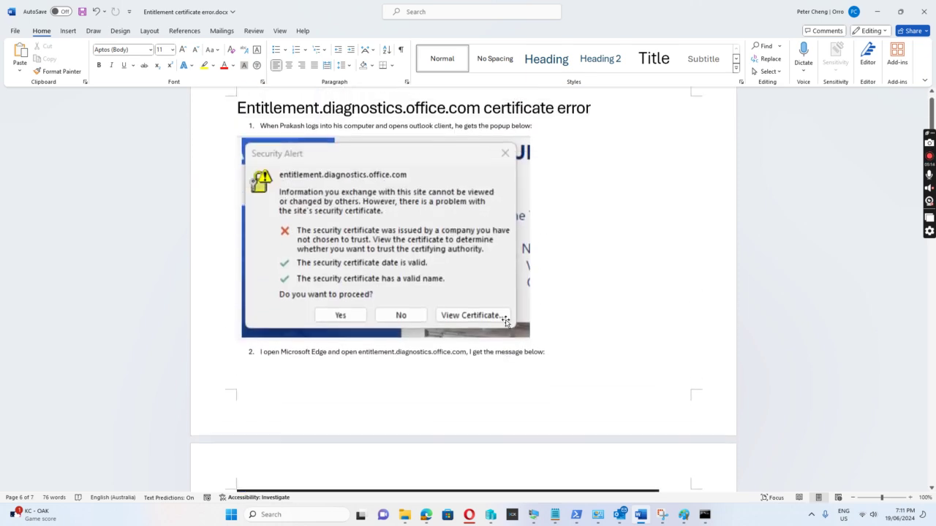
pyautogui.scroll(1, 507, 322)
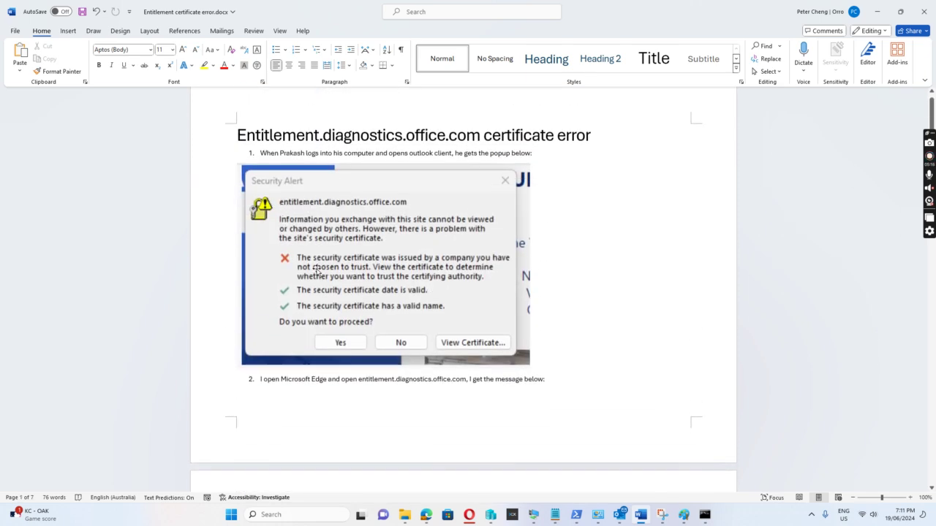